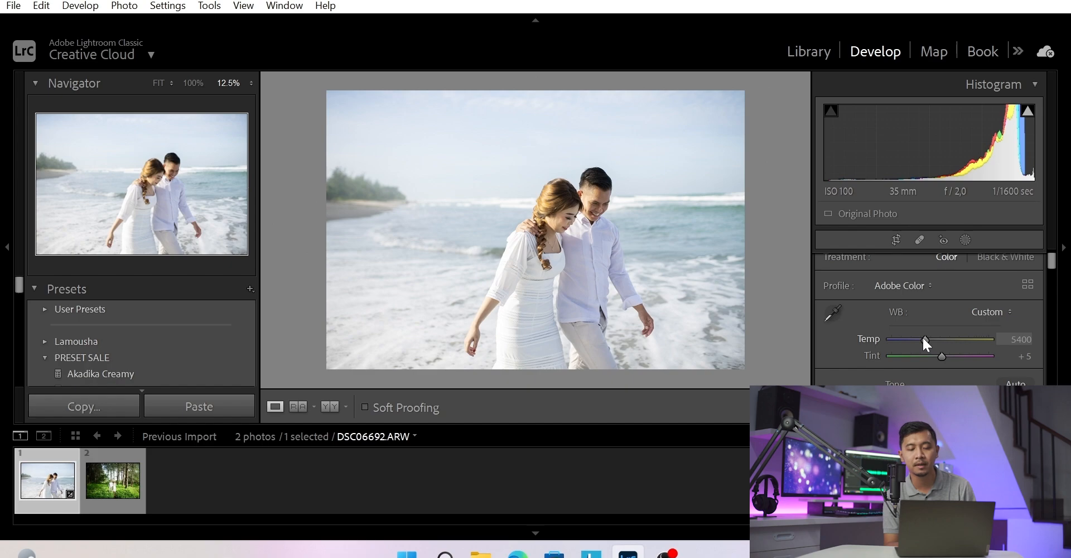
Cool the white balance of the beach photo by slightly lowering its colour temperature
left_click_drag(924, 339, 921, 335)
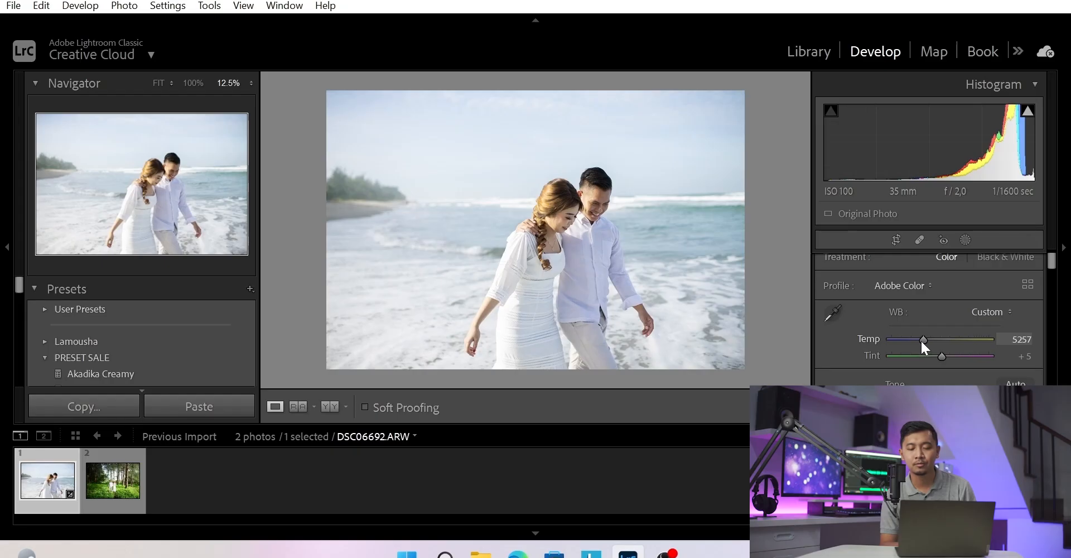
mouse_move(920, 340)
left_mouse_down()
mouse_move(907, 341)
mouse_move(920, 335)
left_mouse_up()
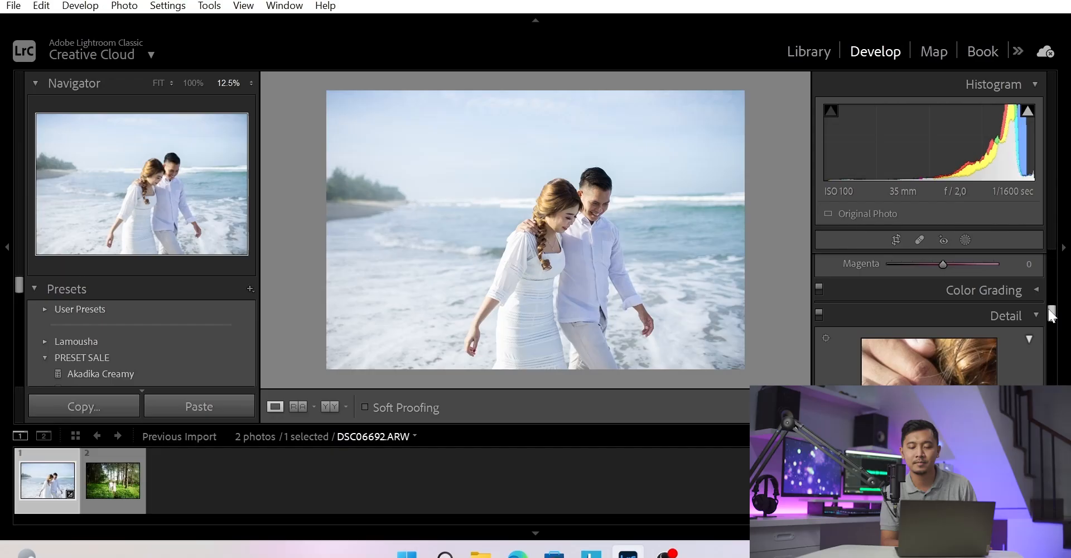
Set the beach photo's sharpening amount to 60 and check the couple up close
left_click_drag(1048, 309, 1033, 322)
scroll(1032, 322, "down", 1)
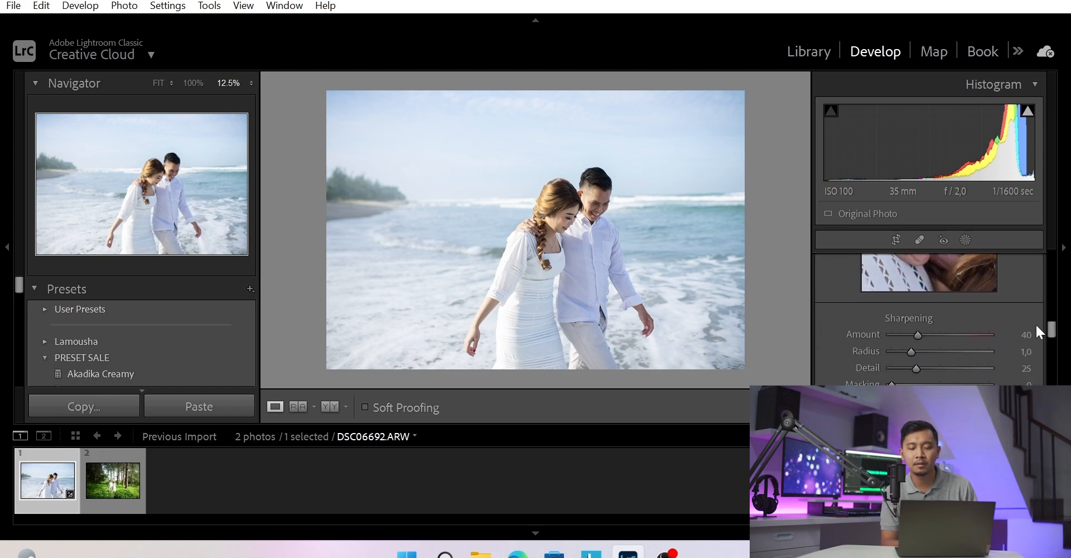
left_click(1021, 335)
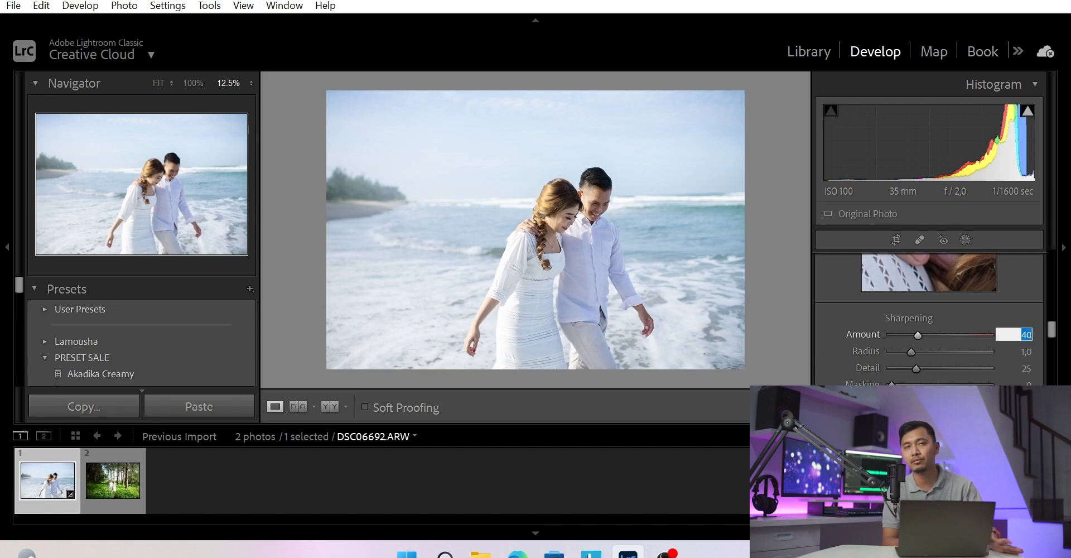
type("60")
key("Return")
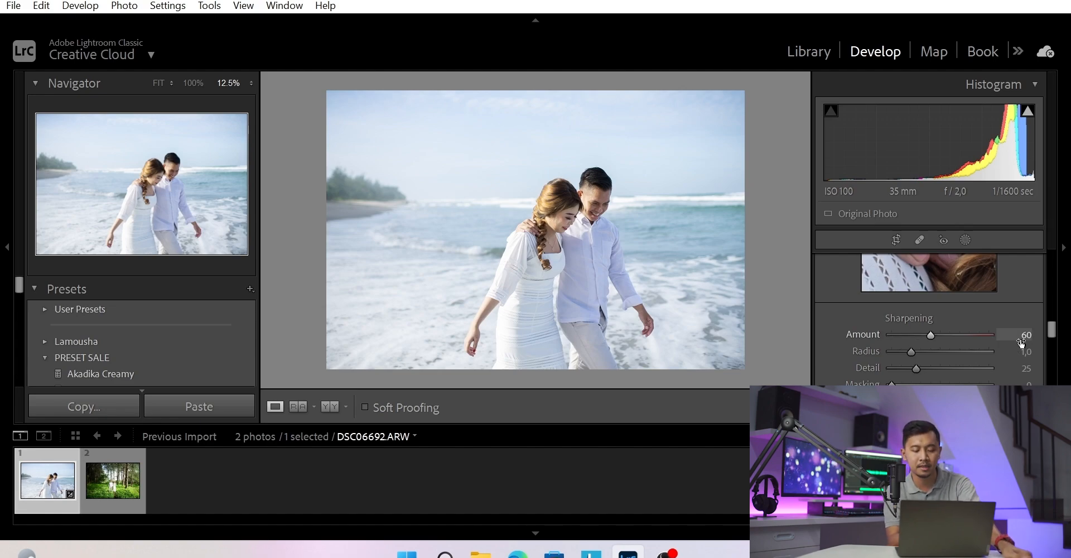
left_click(587, 222)
left_click(587, 222)
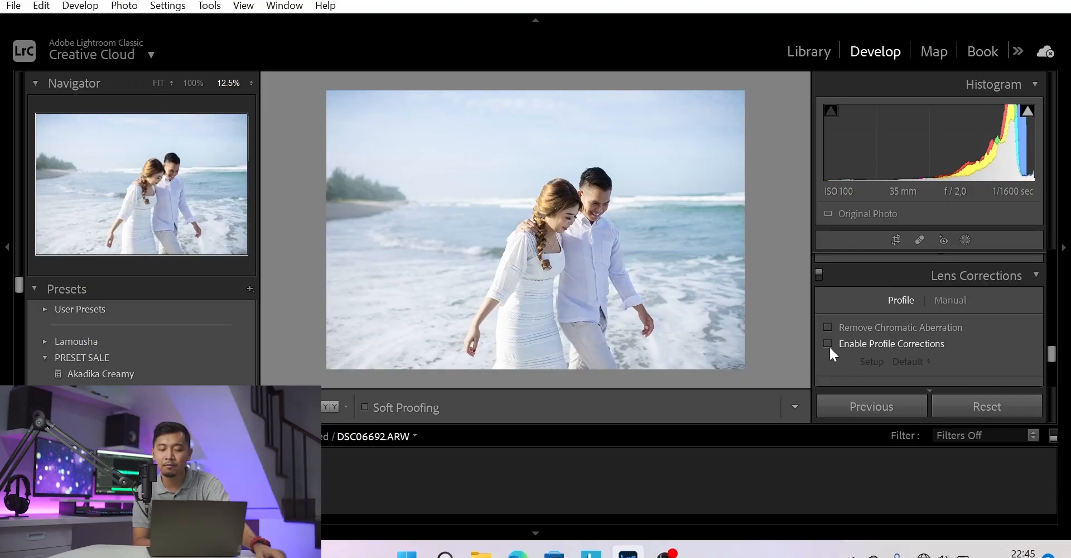
Enable lens profile corrections for the beach photo and choose Sony as the lens make
left_click(829, 348)
scroll(829, 349, "down", 3)
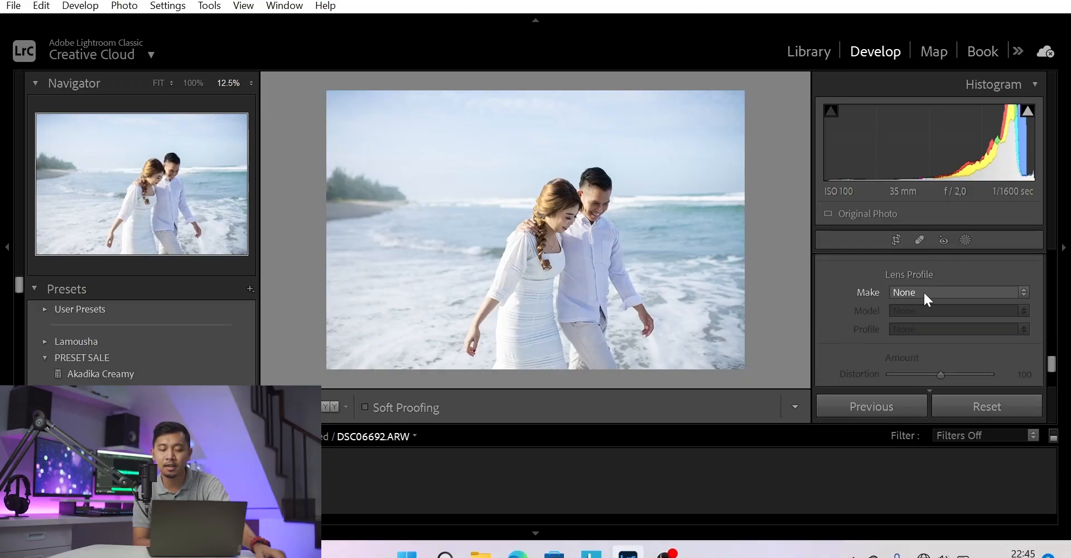
left_click(926, 292)
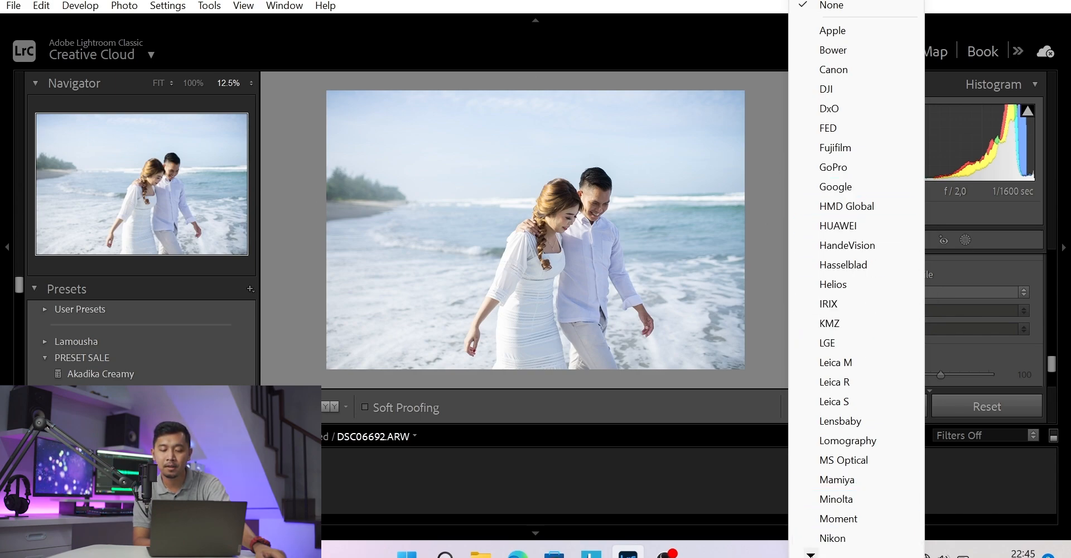
mouse_move(812, 555)
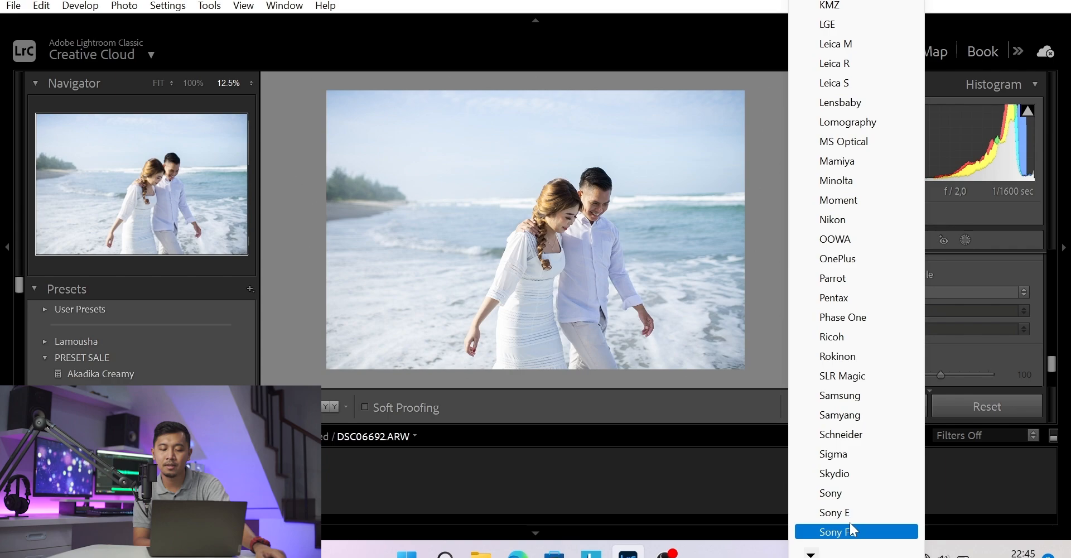
left_click(847, 492)
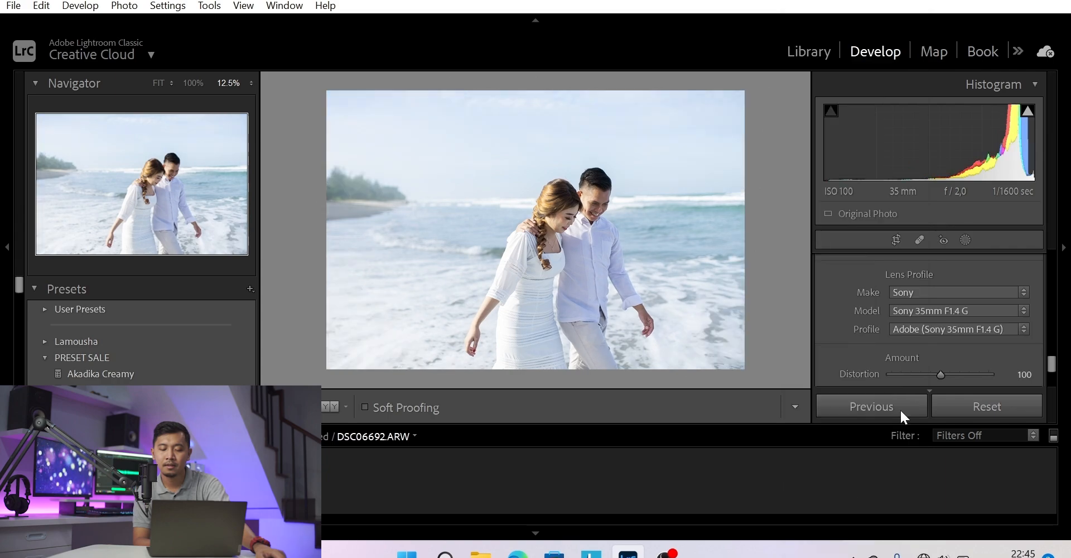
Change the lens profile make to Sony FE and the model to Sony FE 50mm F1.8
left_click(924, 314)
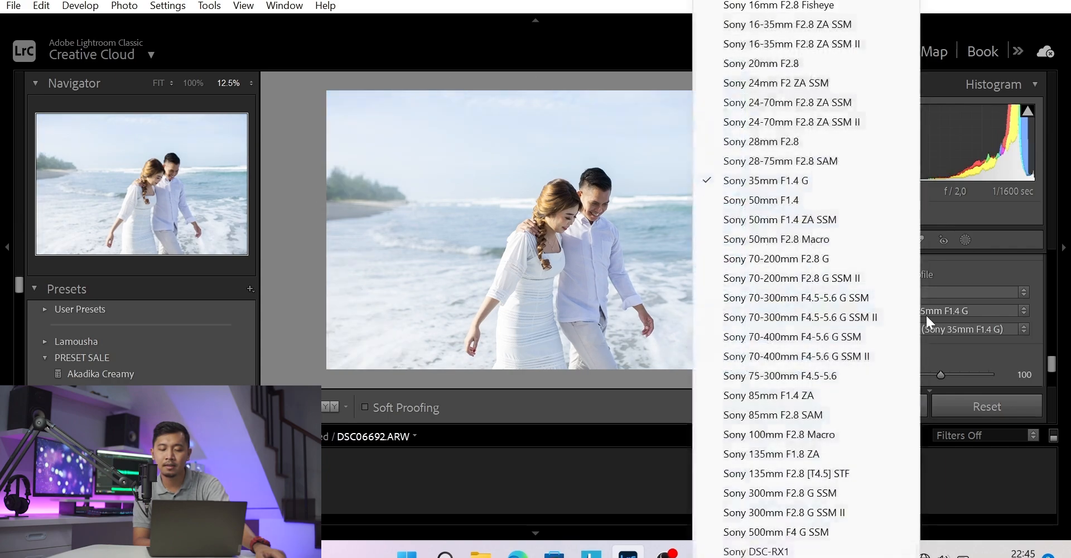
left_click(945, 290)
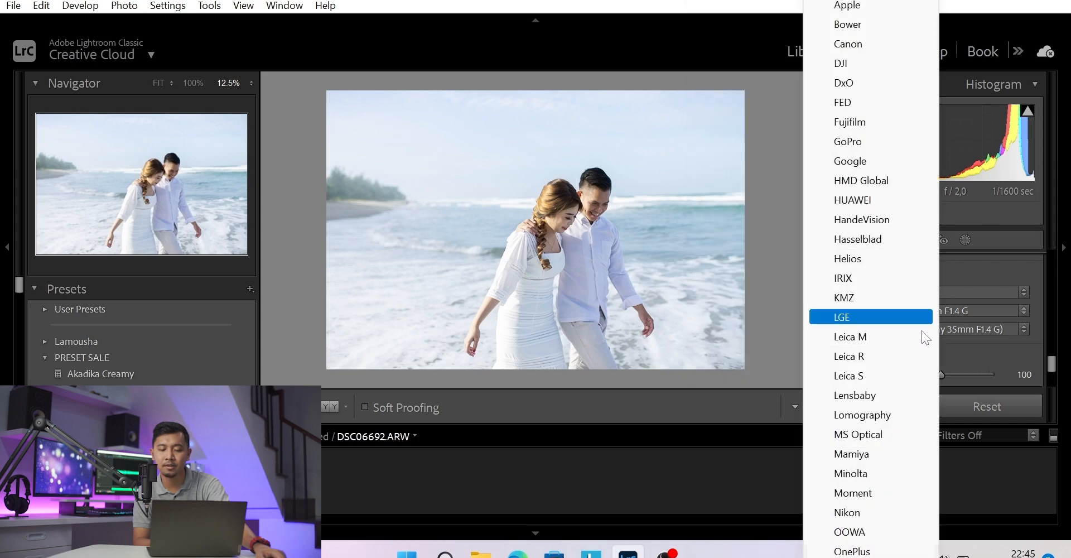
scroll(870, 279, "down", 10)
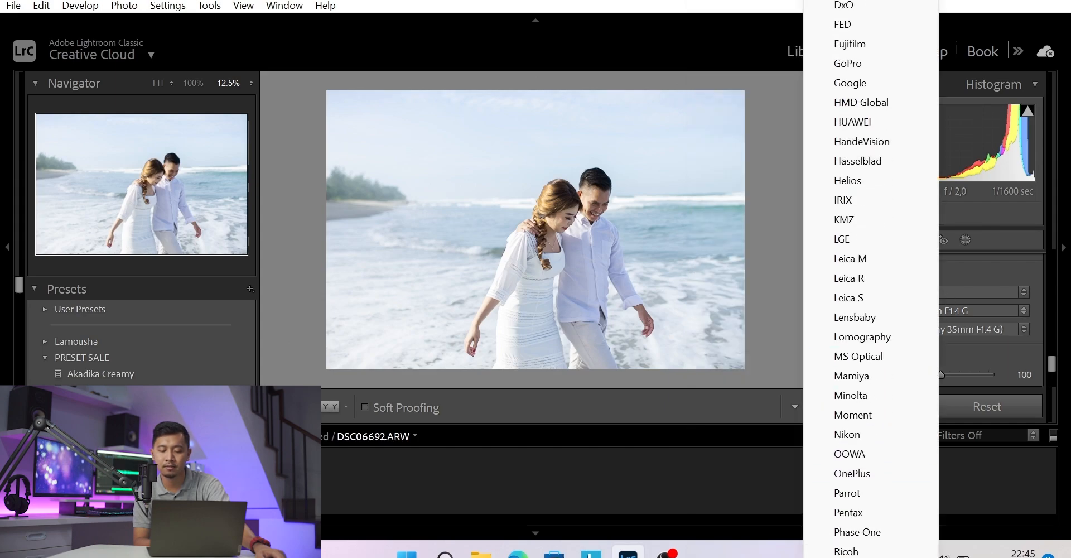
scroll(853, 530, "down", 4)
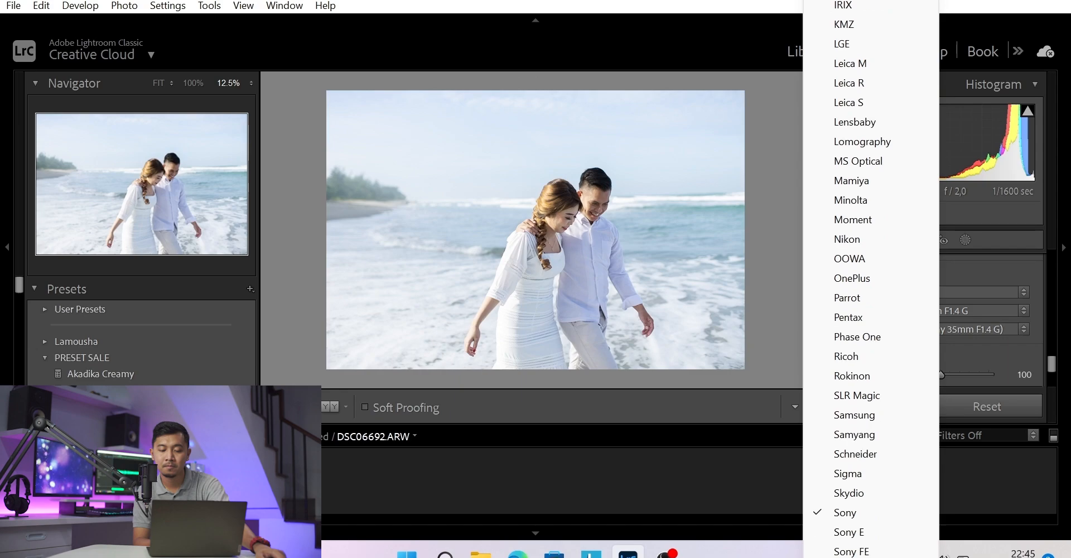
left_click(852, 551)
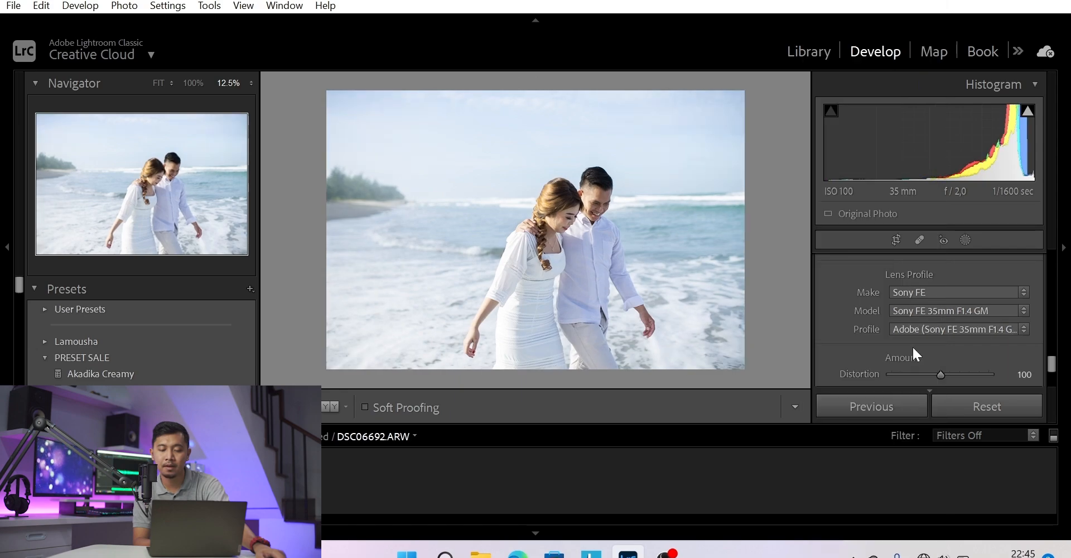
left_click(931, 310)
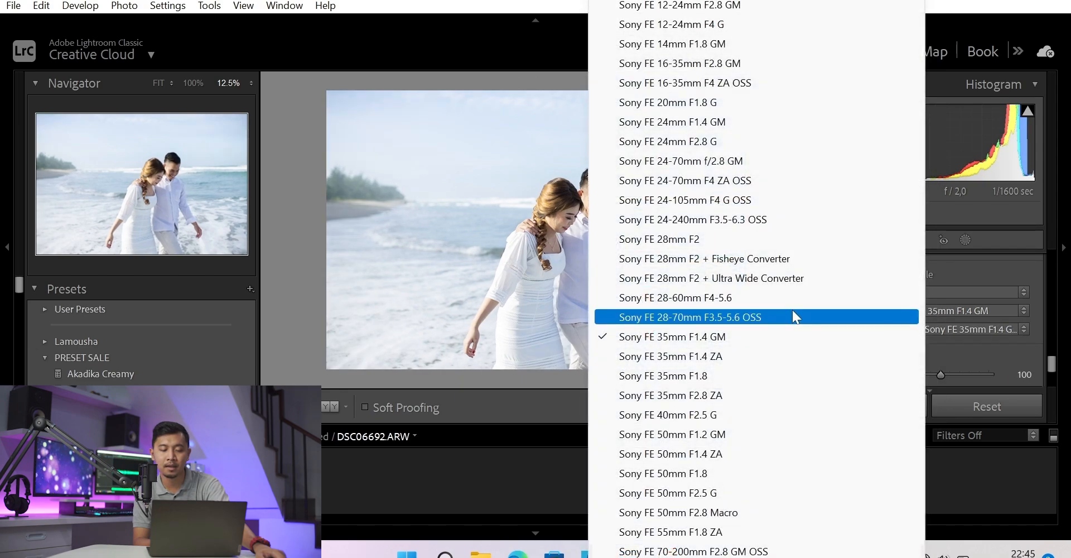
left_click(729, 479)
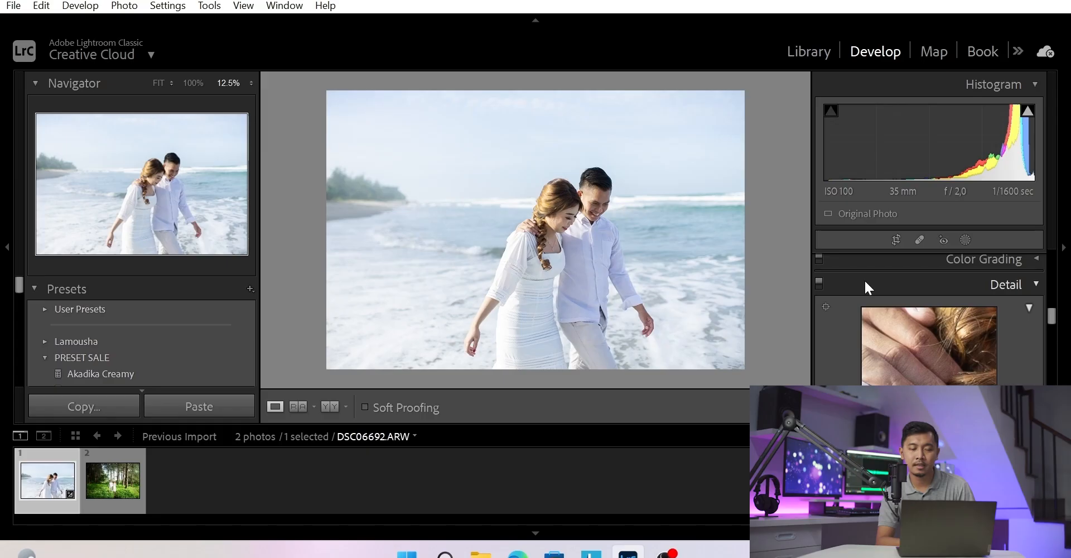
Synchronize the beach photo's develop settings to the forest photo, keeping the preselected setting groups
left_click(126, 503, "ctrl")
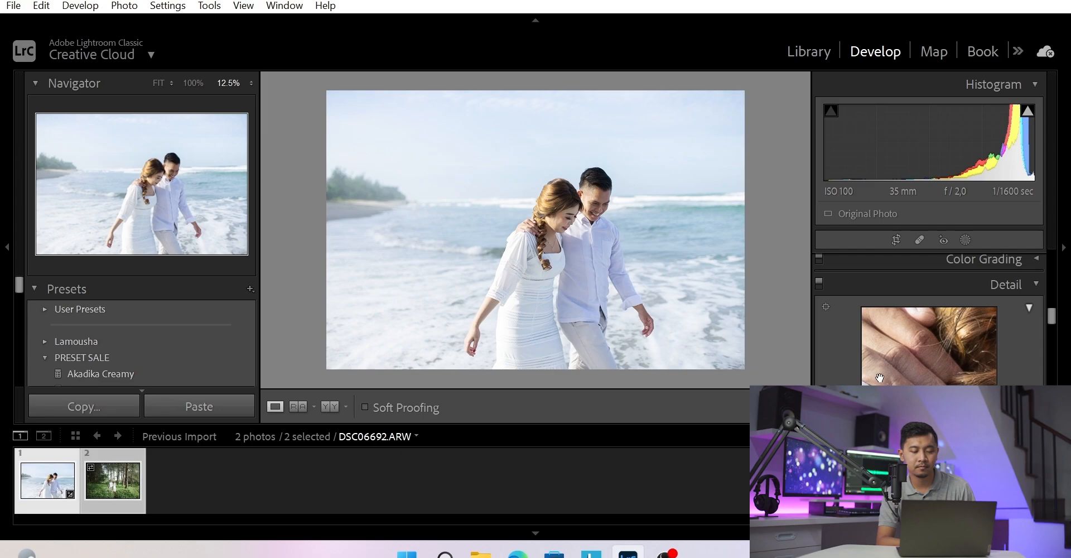
key("ctrl+shift+s")
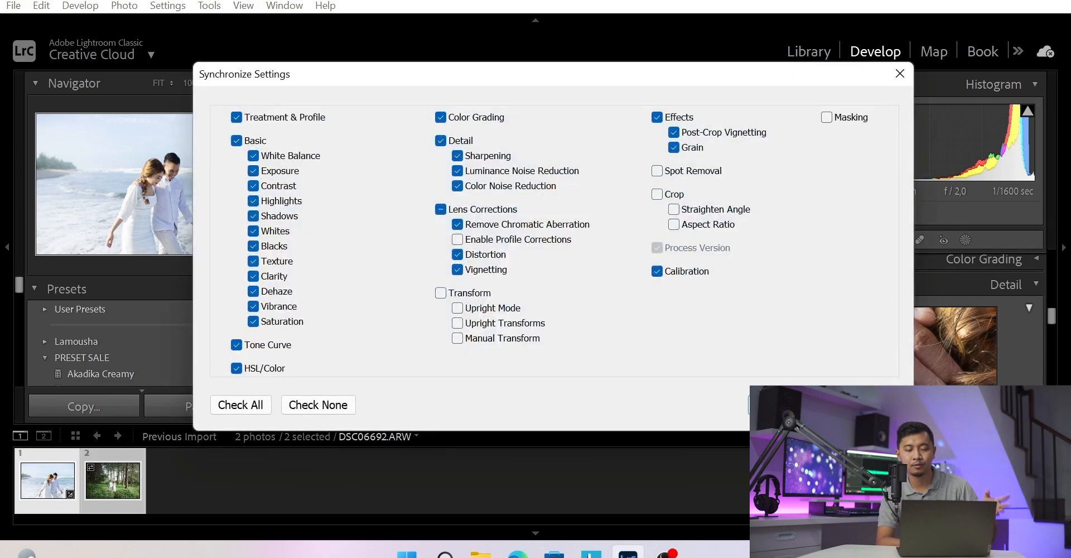
key("Return")
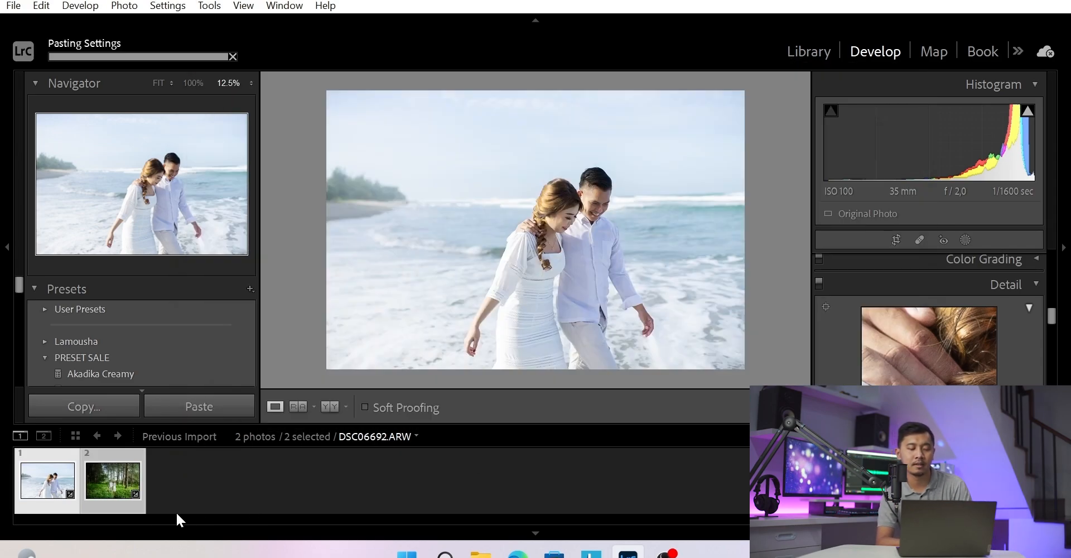
Open the forest photo for editing and activate the targeted adjustment tool for hue
left_click(127, 502)
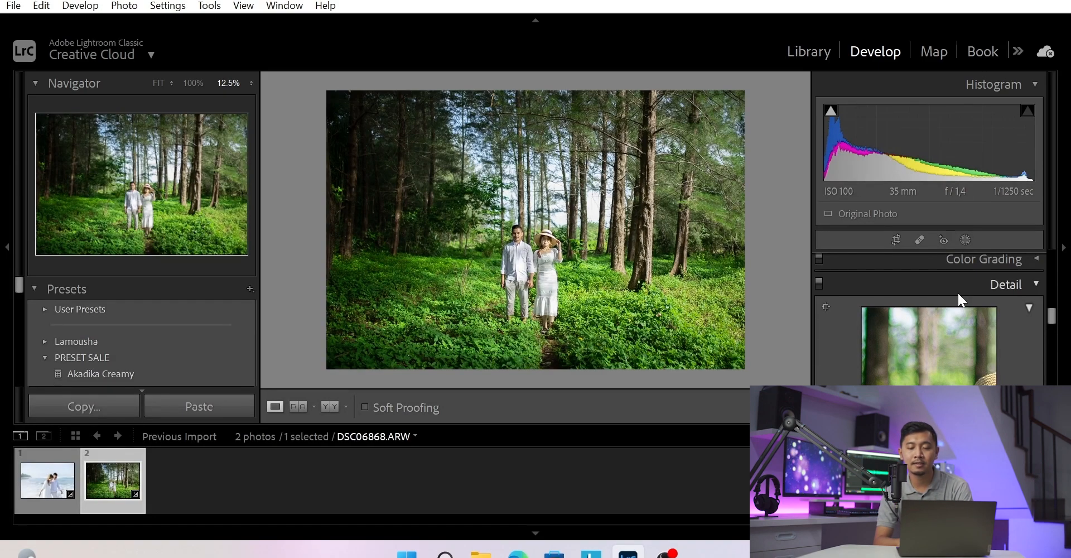
scroll(957, 291, "up", 2)
scroll(958, 292, "up", 3)
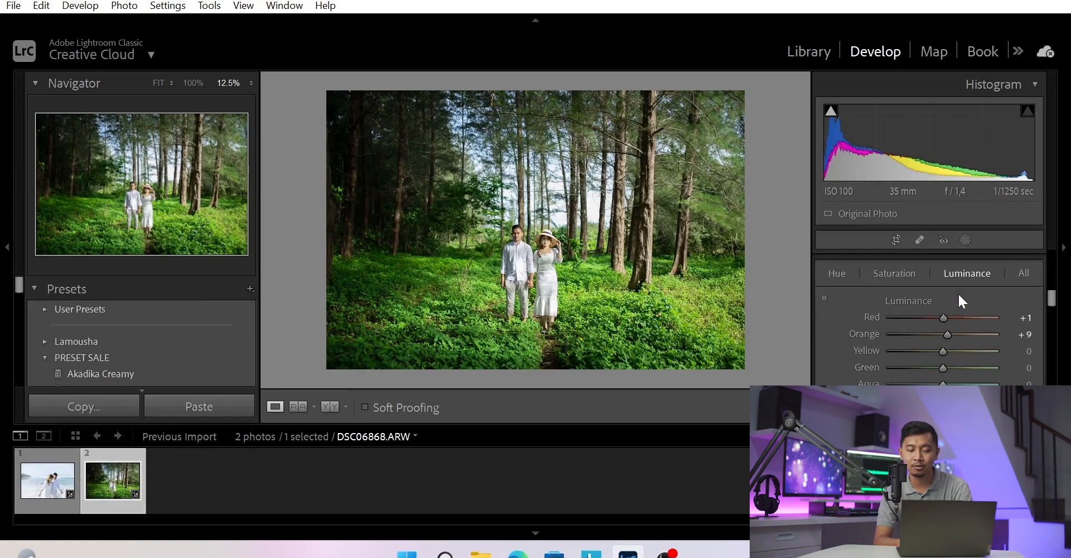
left_click(835, 277)
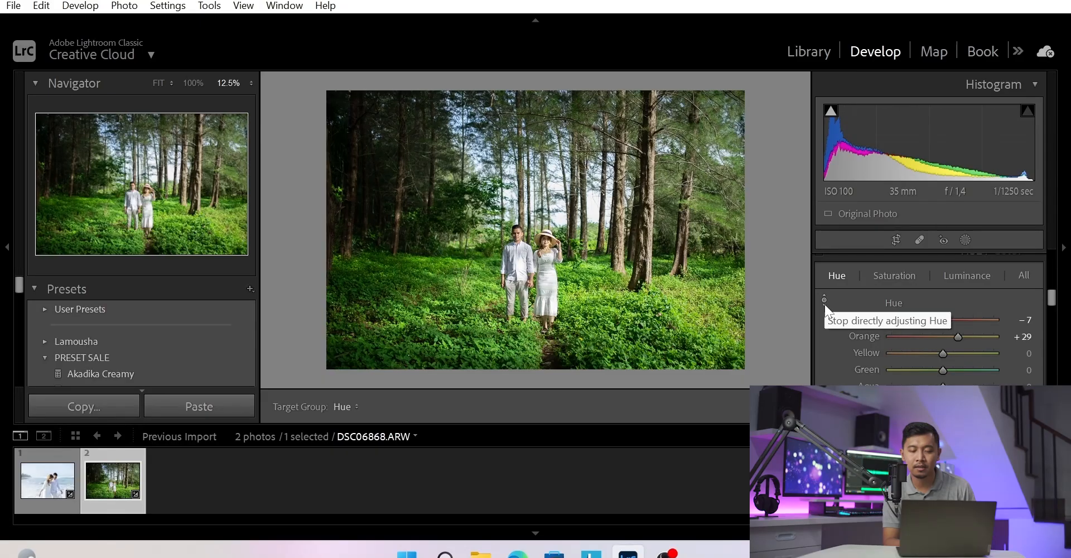
left_click(824, 303)
left_click(824, 299)
left_click(824, 299)
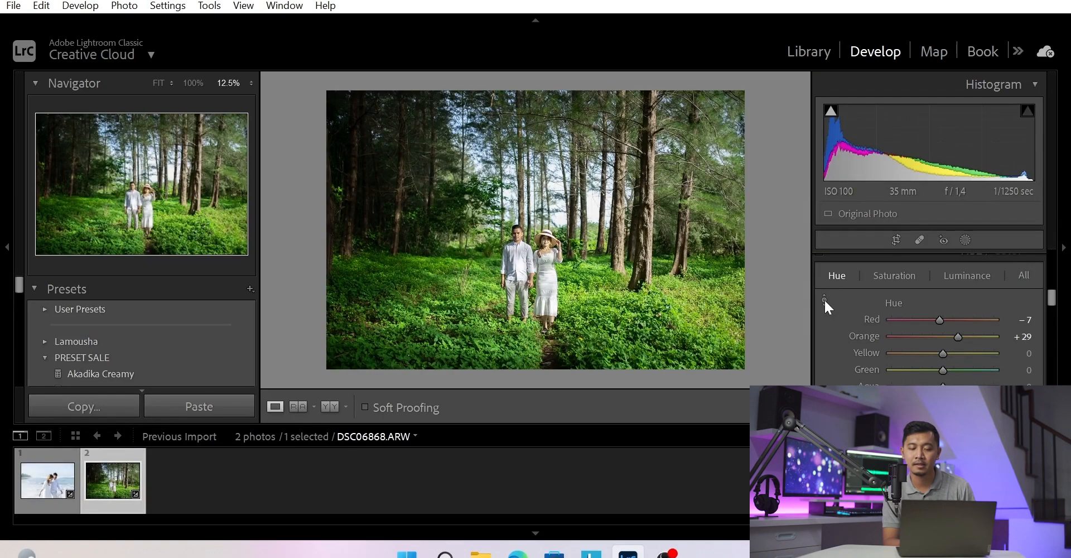
left_click(824, 296)
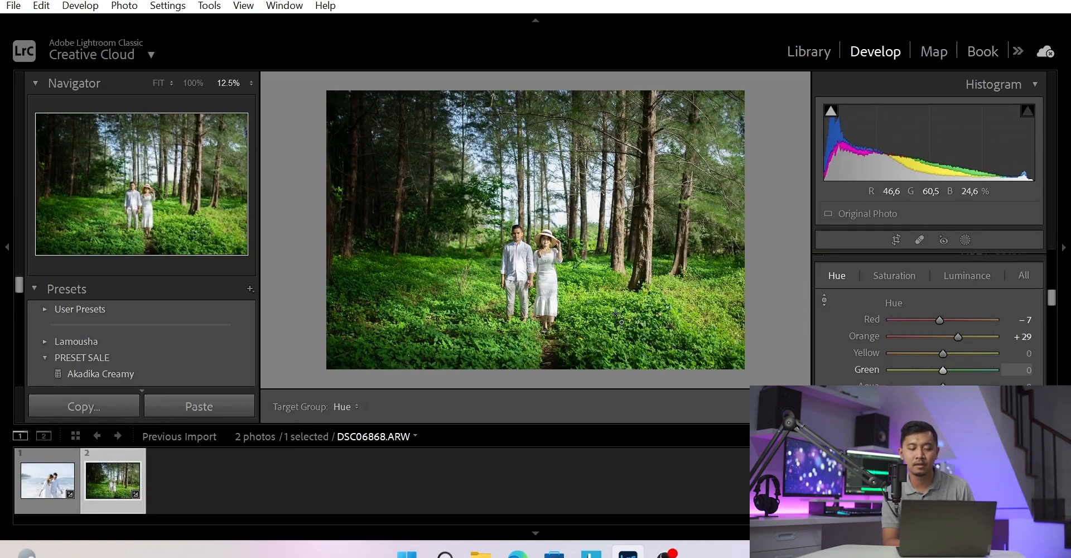
Shift the foliage hue directly on the forest photo to Yellow +6 and Green -24, undoing the first extreme shift
left_click_drag(613, 324, 614, 268)
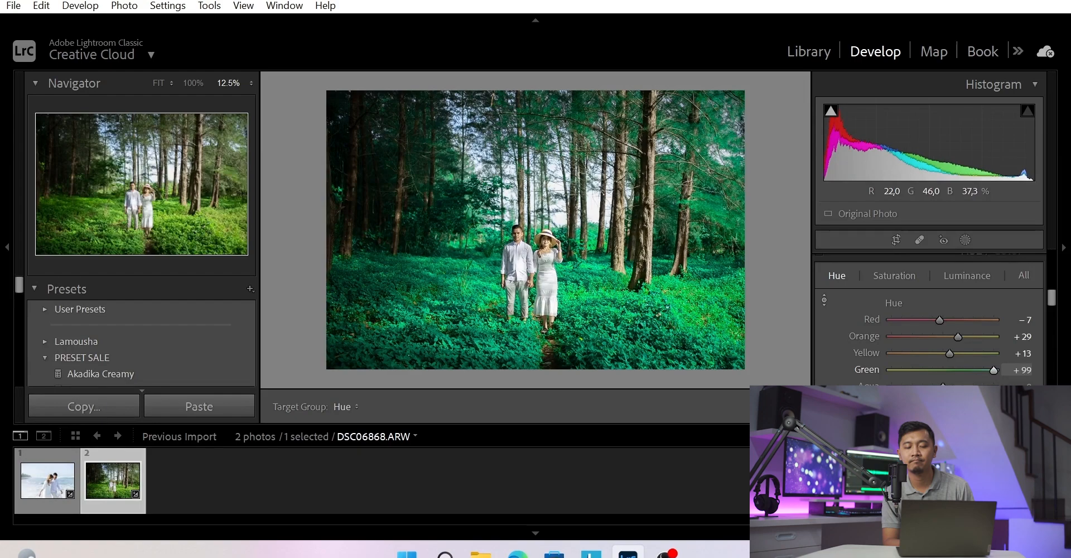
key("ctrl+z")
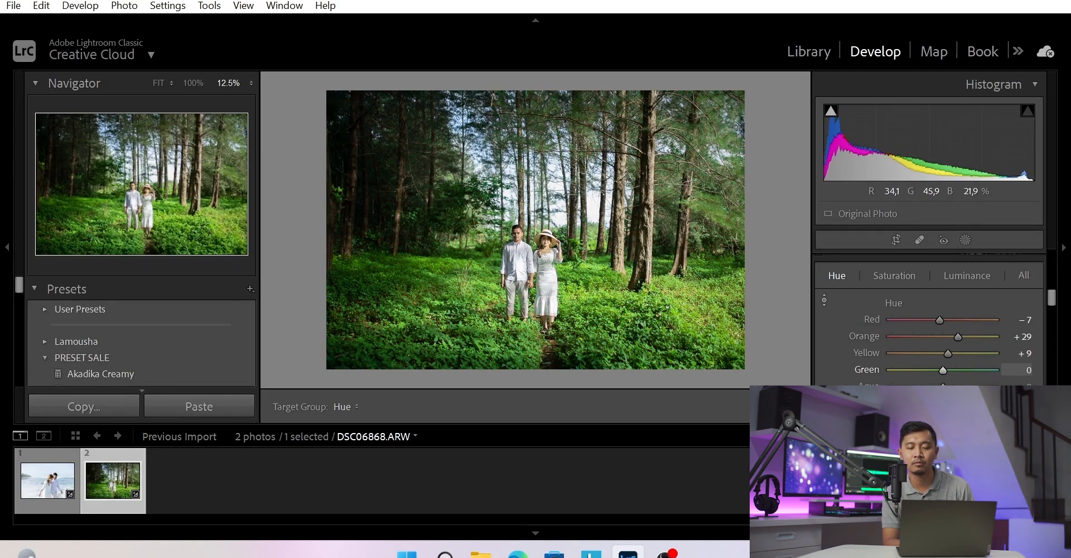
left_click_drag(613, 312, 614, 306)
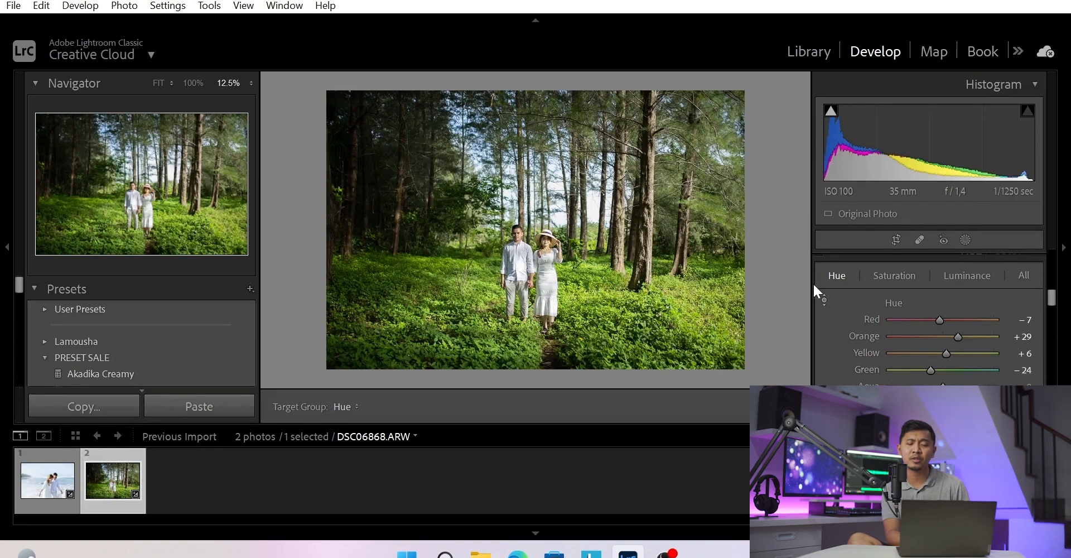
Reduce the foliage saturation to Yellow -1 and Green -39, and raise the green luminance to +22
left_click(892, 276)
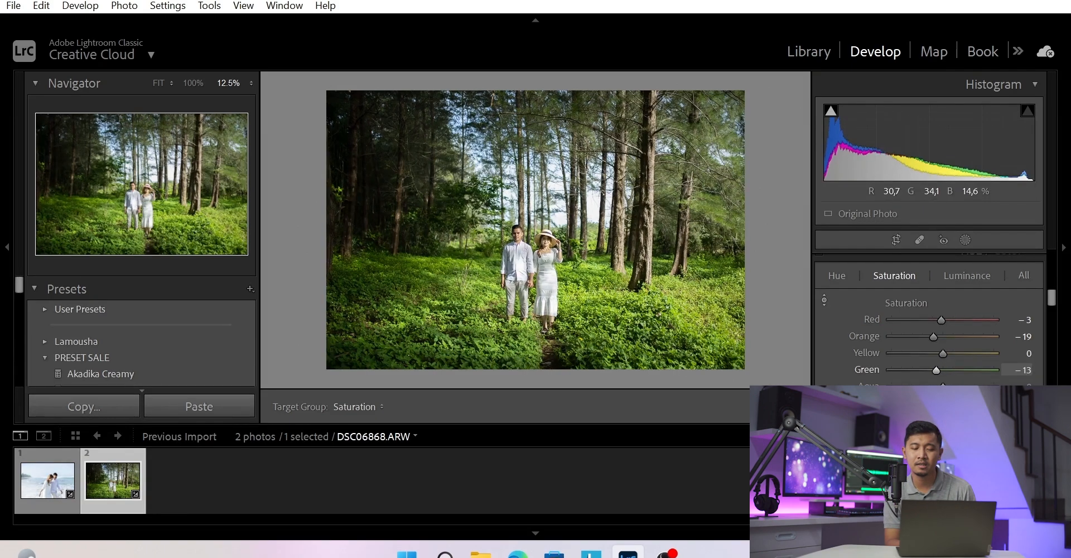
left_click_drag(535, 312, 535, 320)
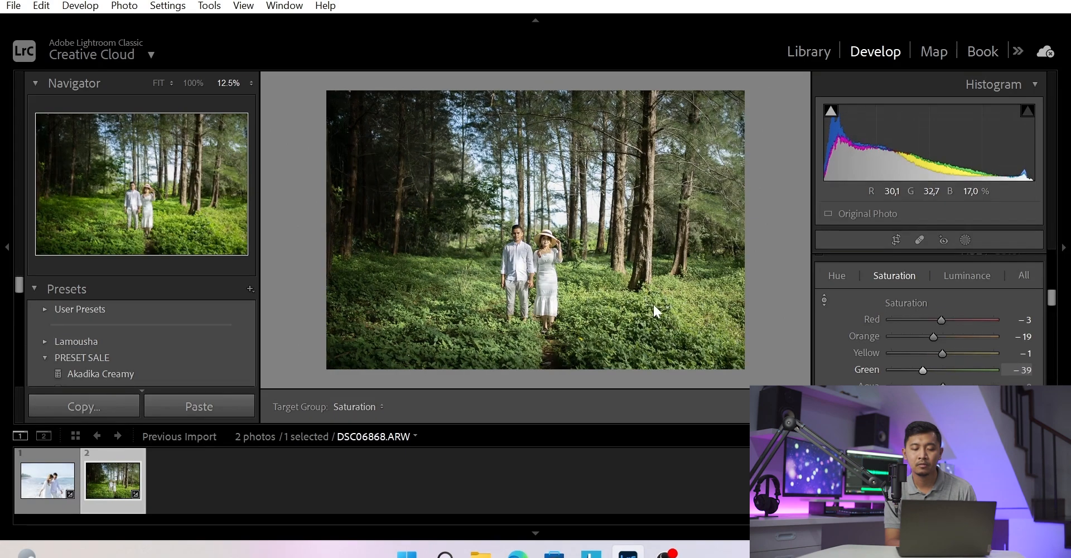
left_click(955, 277)
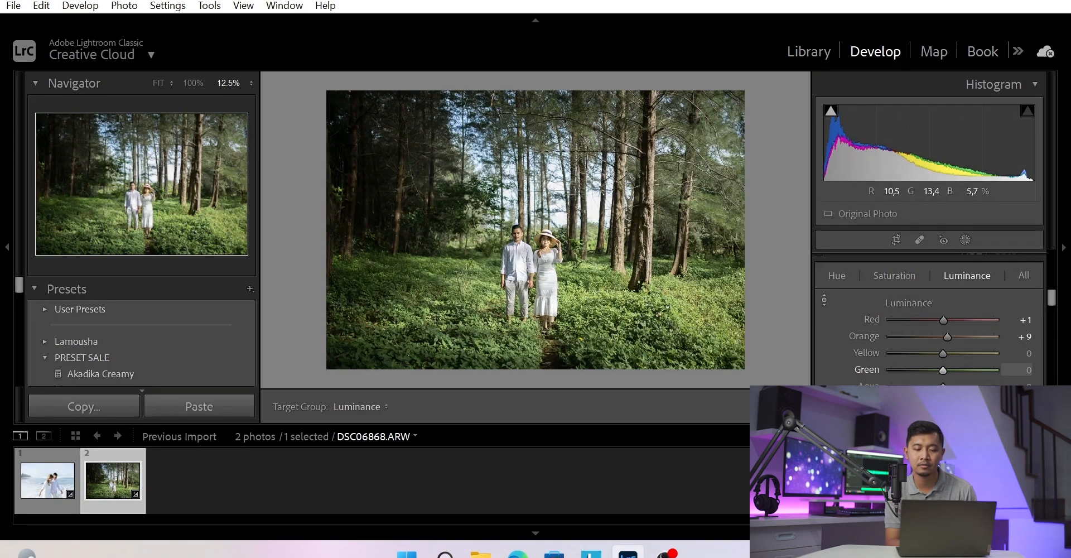
left_click_drag(535, 321, 536, 304)
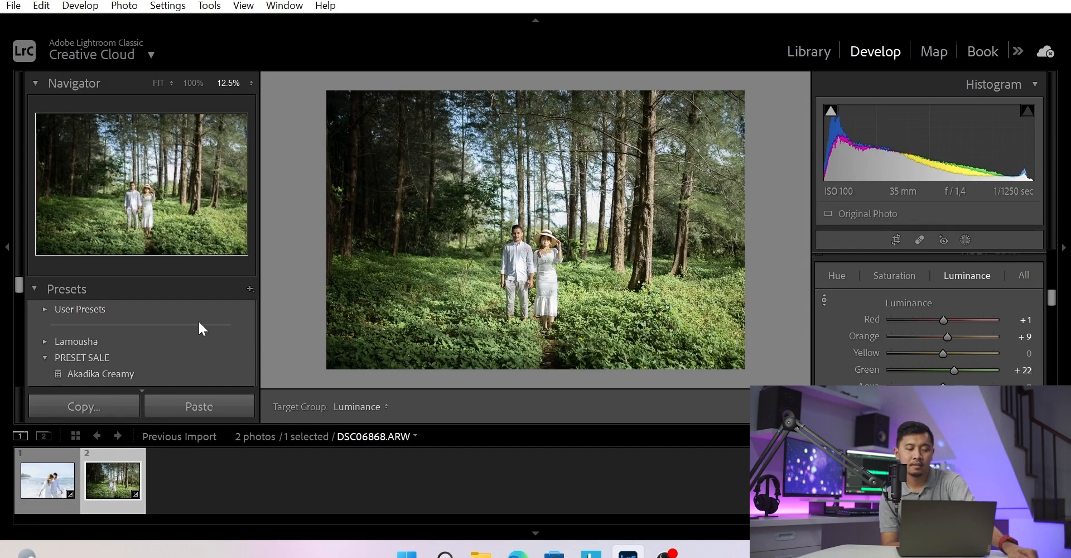
Compare the edited beach photo with the forest photo and review the forest photo's luminance values
left_click(62, 498)
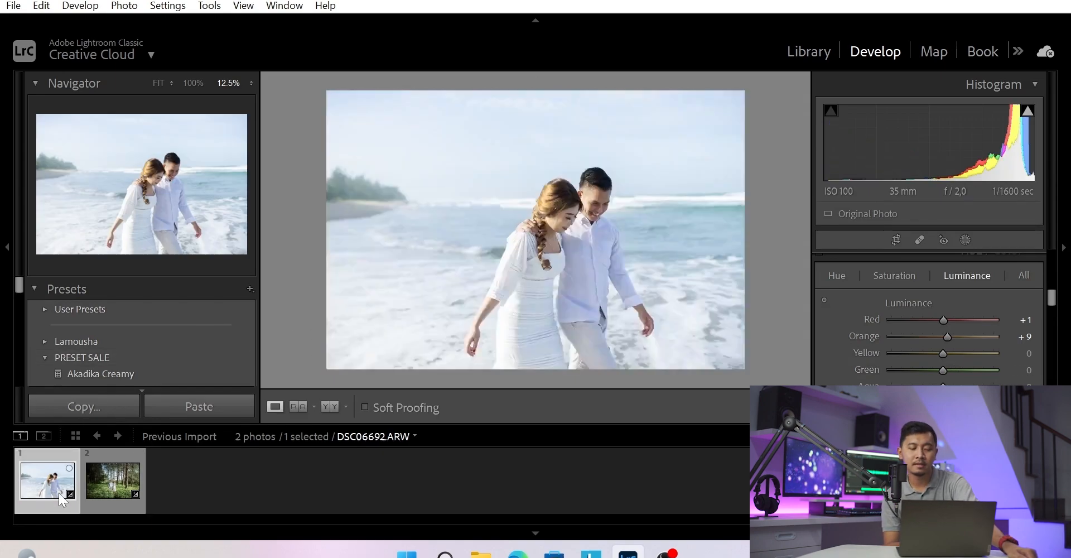
left_click(115, 500)
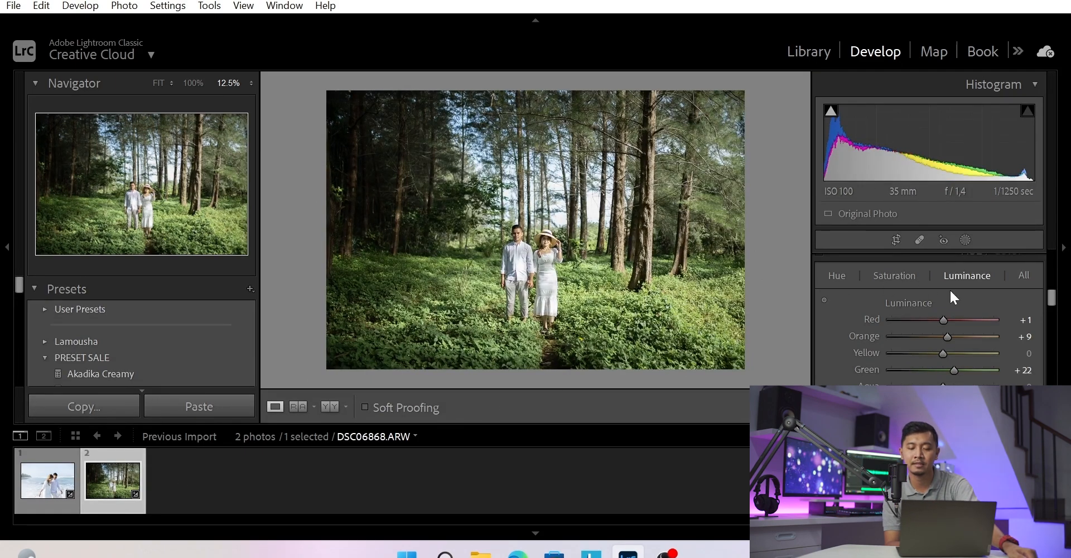
scroll(951, 291, "down", 3)
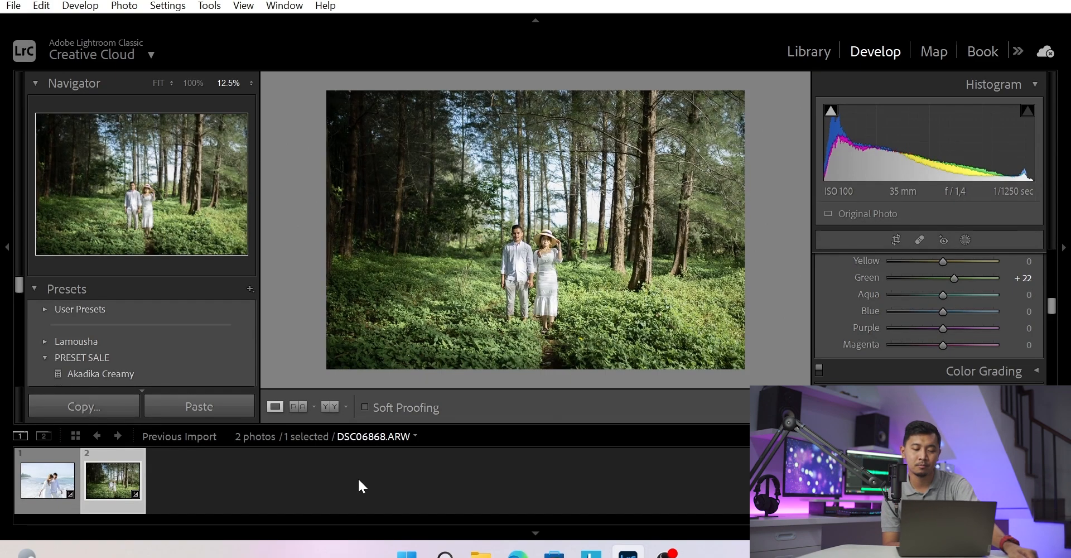
Select both the beach and forest photos in the Library and open the export settings for them
left_click(802, 50)
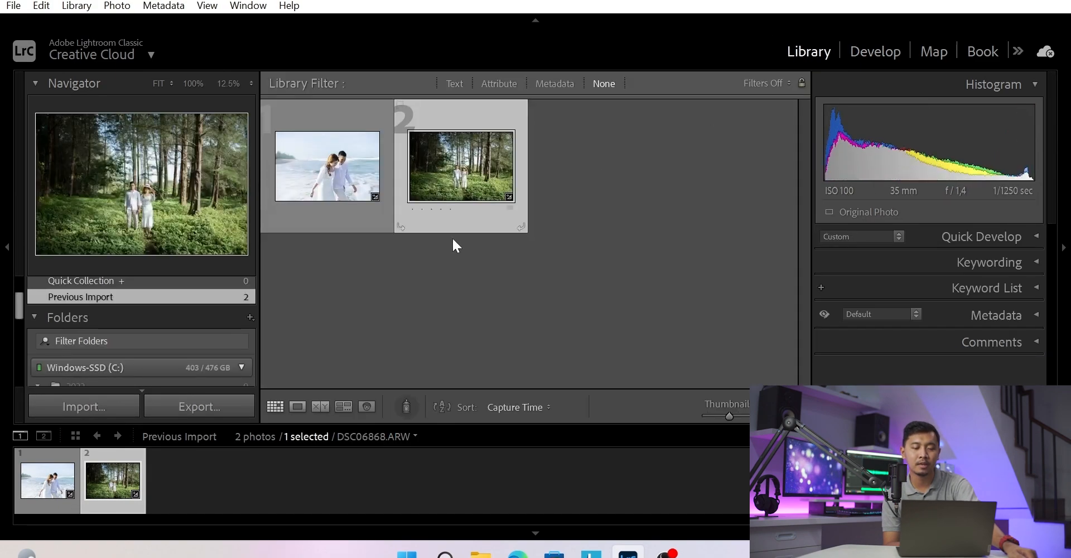
key("ctrl+a")
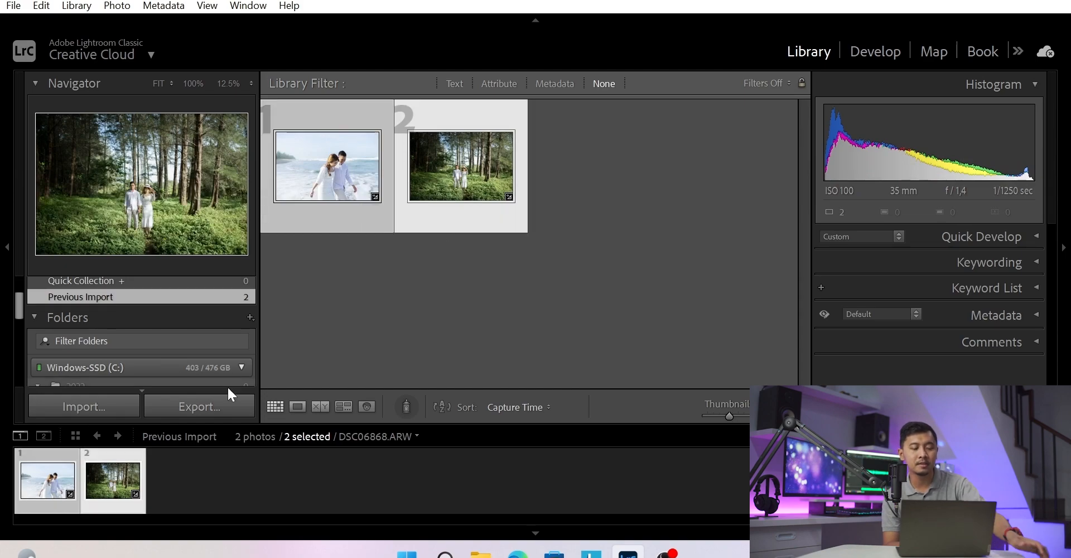
left_click(229, 404)
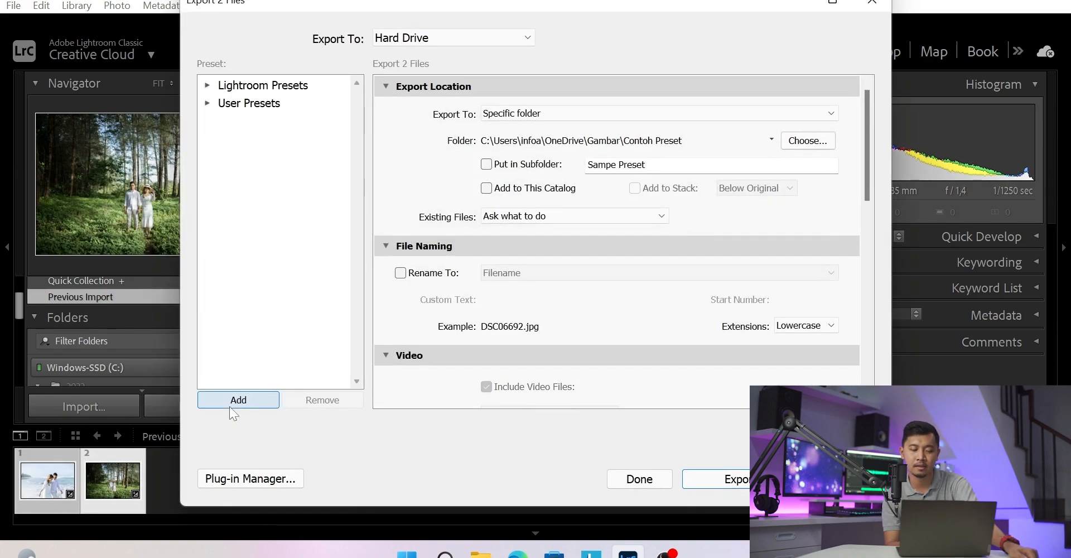
Set the JPEG export quality to 100, review the remaining export options, and export the two photos
scroll(594, 332, "down", 10)
scroll(595, 328, "up", 5)
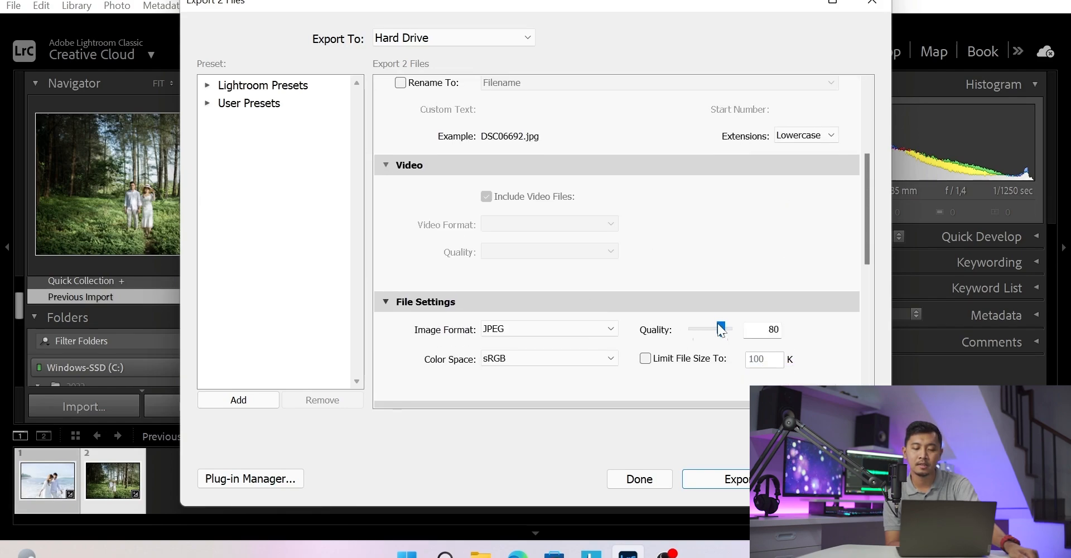
left_click_drag(722, 329, 781, 316)
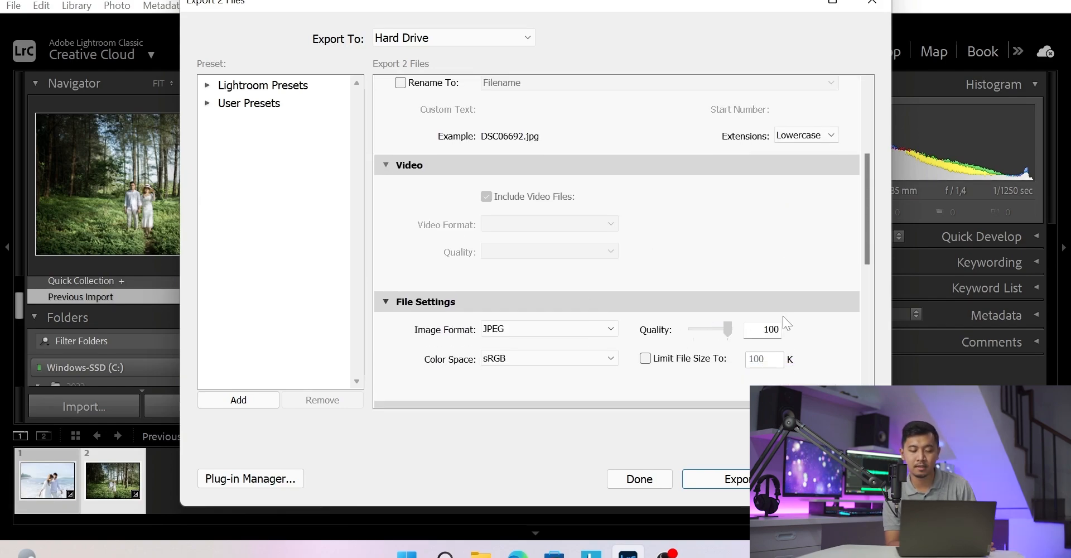
scroll(790, 316, "down", 5)
scroll(790, 315, "up", 2)
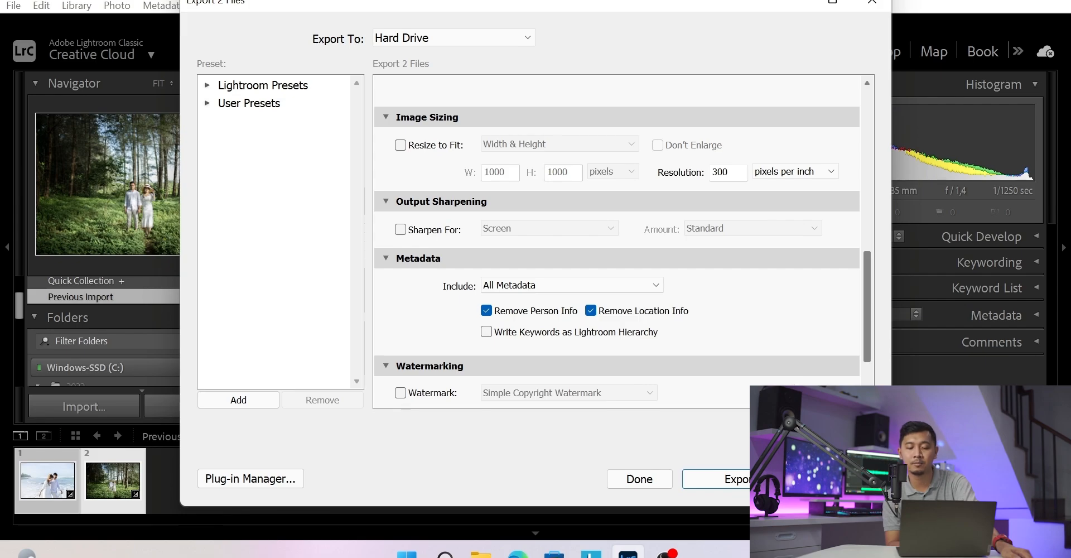
left_click(719, 479)
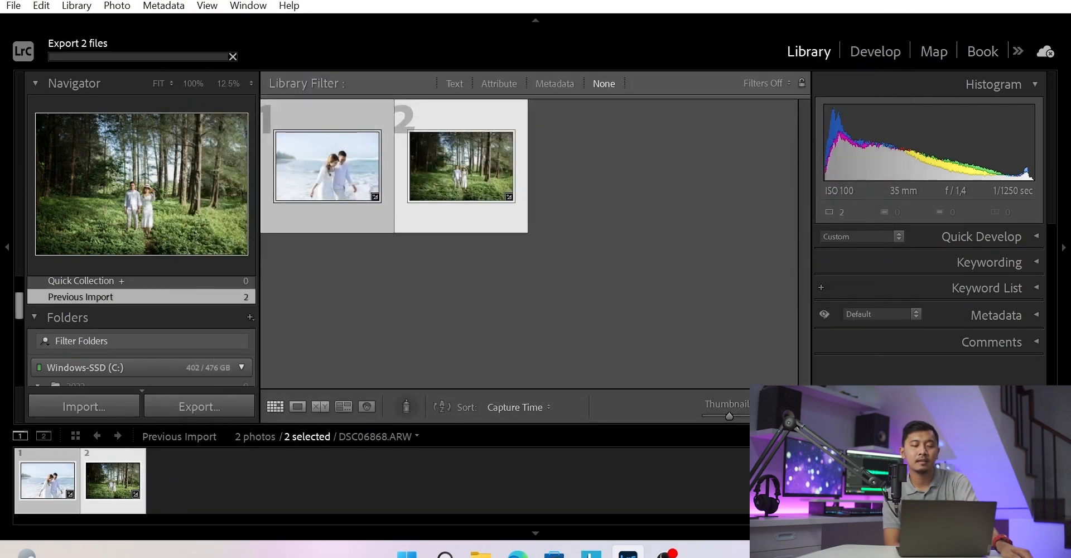